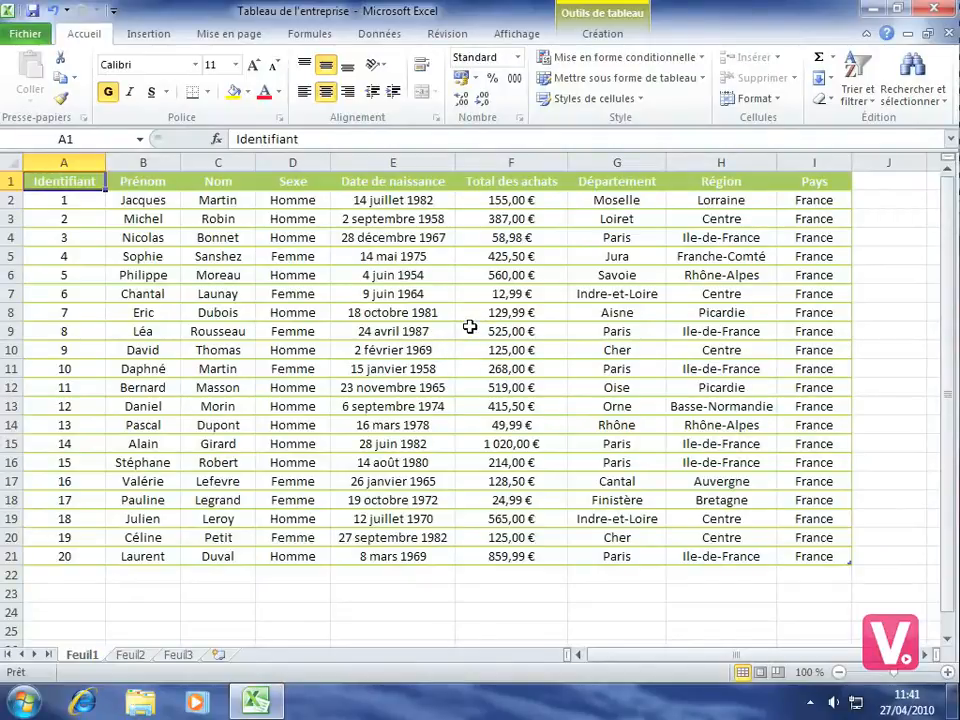
Start a data consolidation in cell A2 of Feuil3 using the Moyenne function.
left_click(181, 657)
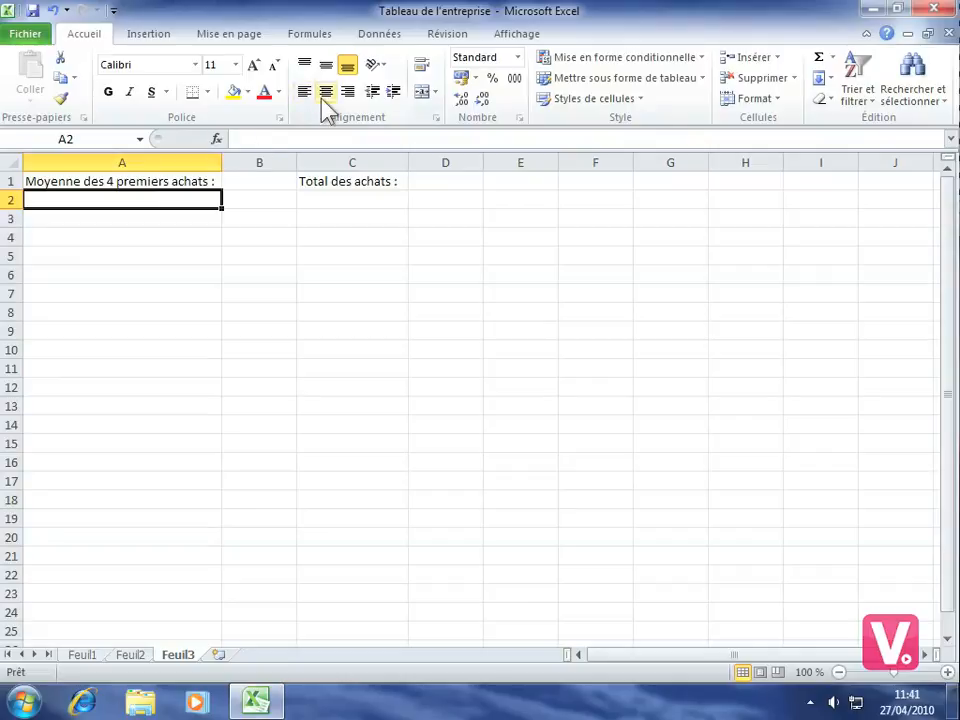
left_click(370, 36)
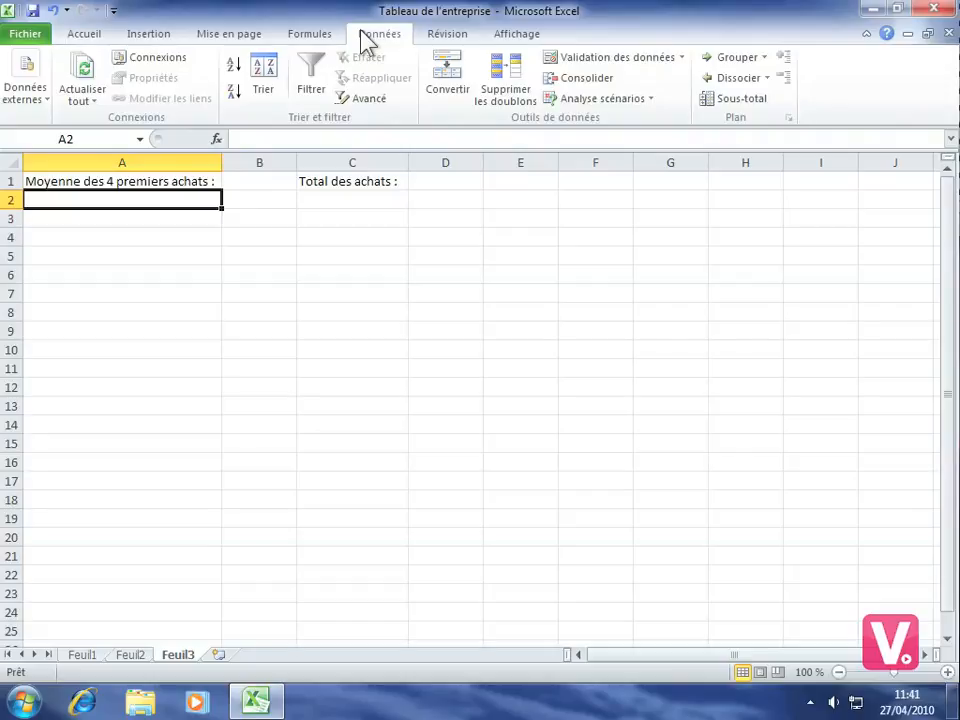
left_click(583, 80)
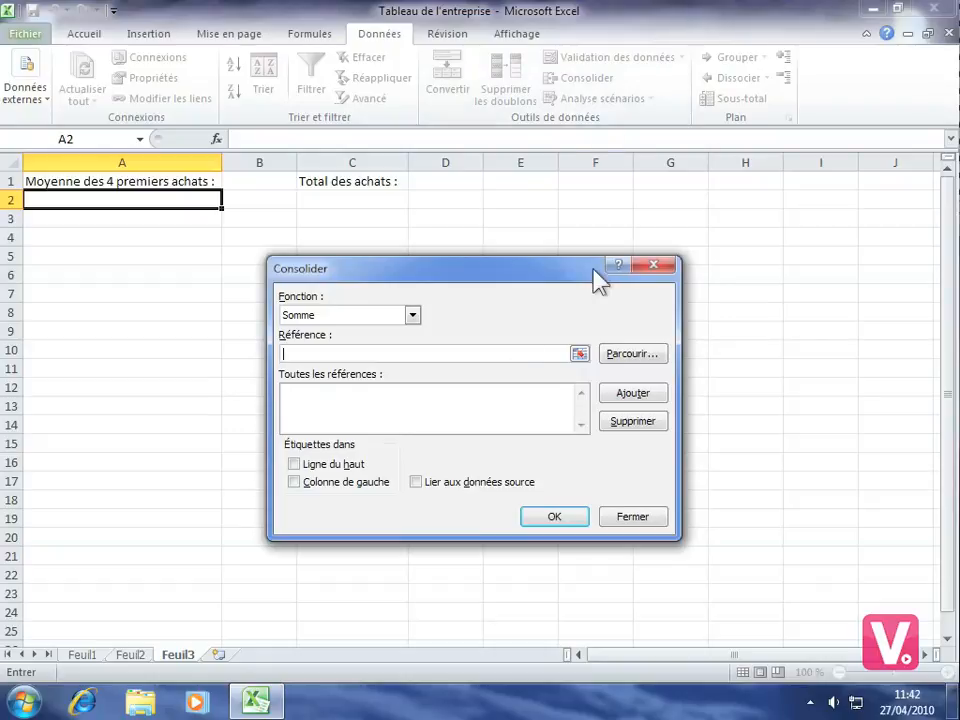
left_click(411, 315)
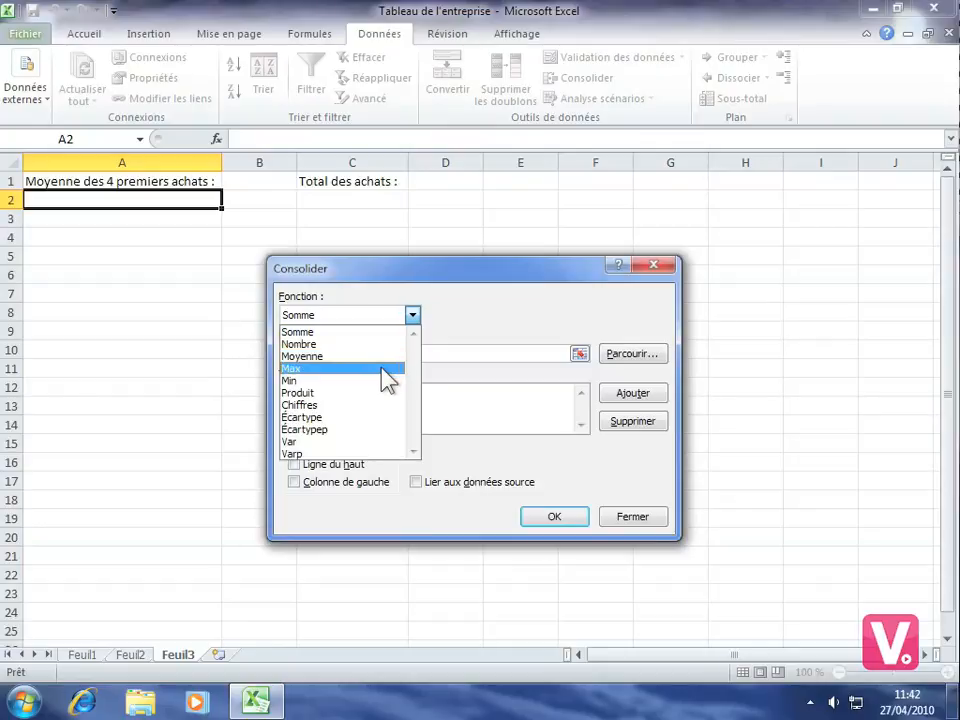
left_click(306, 357)
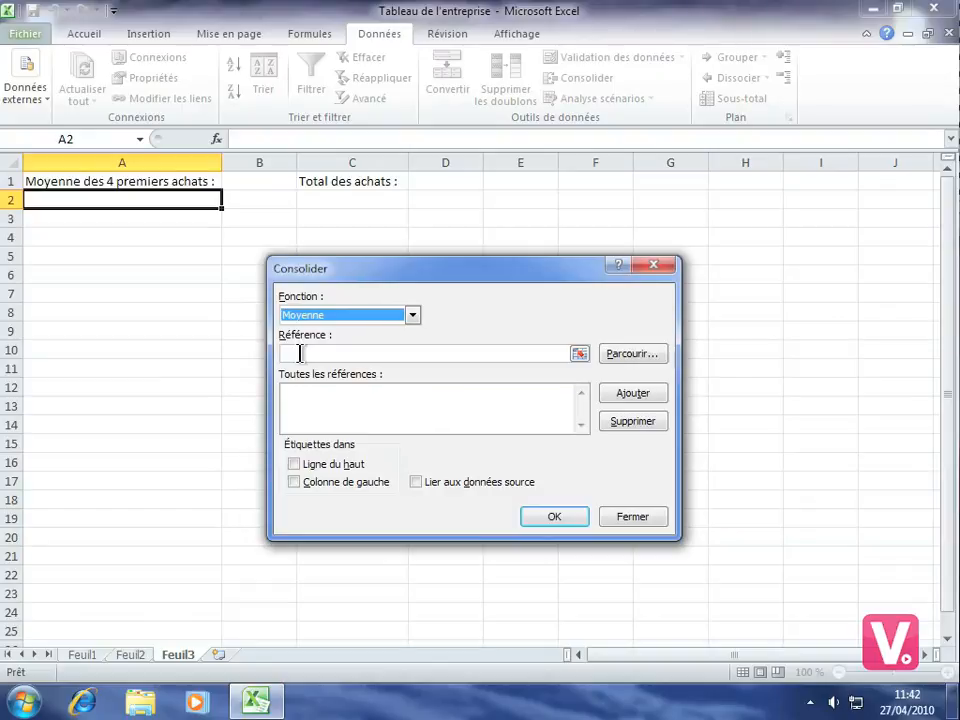
Add cell F2 of Feuil1, the first purchase total, to the consolidation references.
left_click(367, 353)
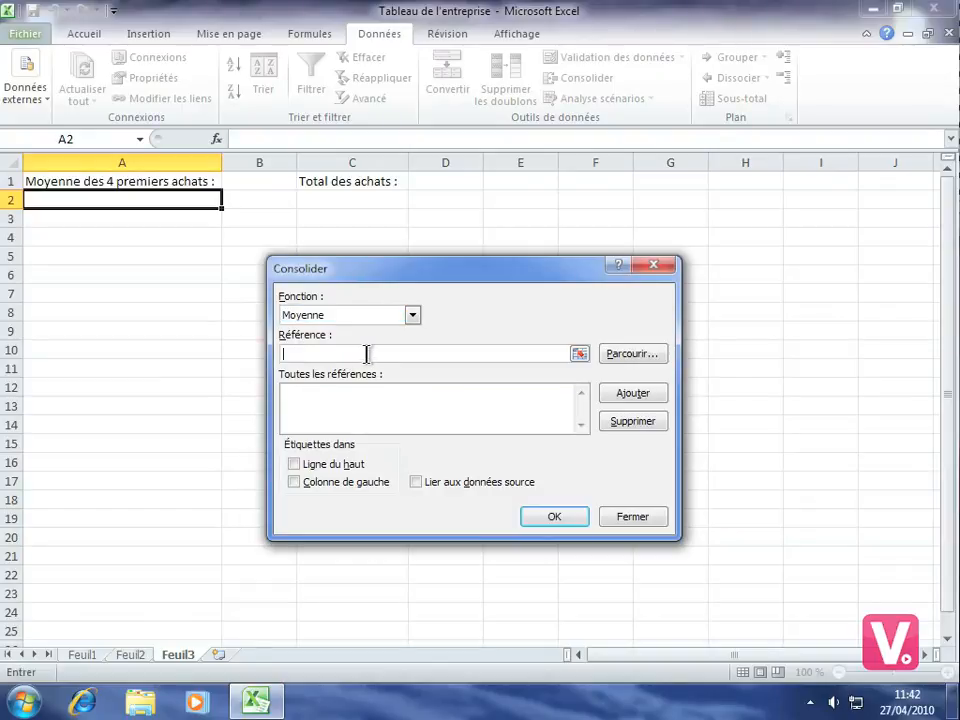
left_click(579, 353)
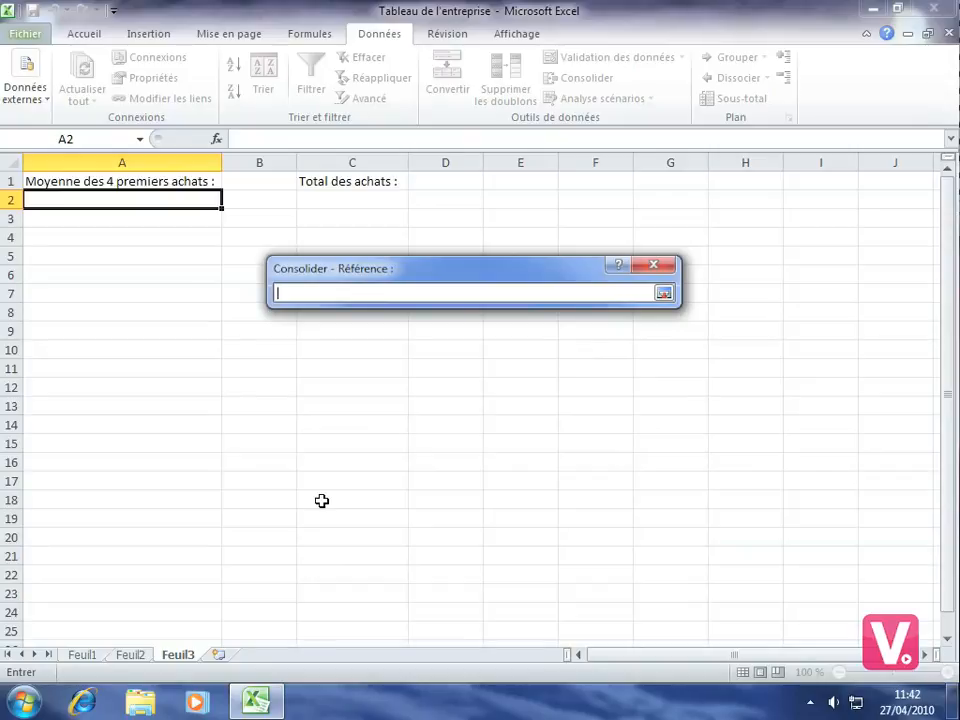
left_click(81, 656)
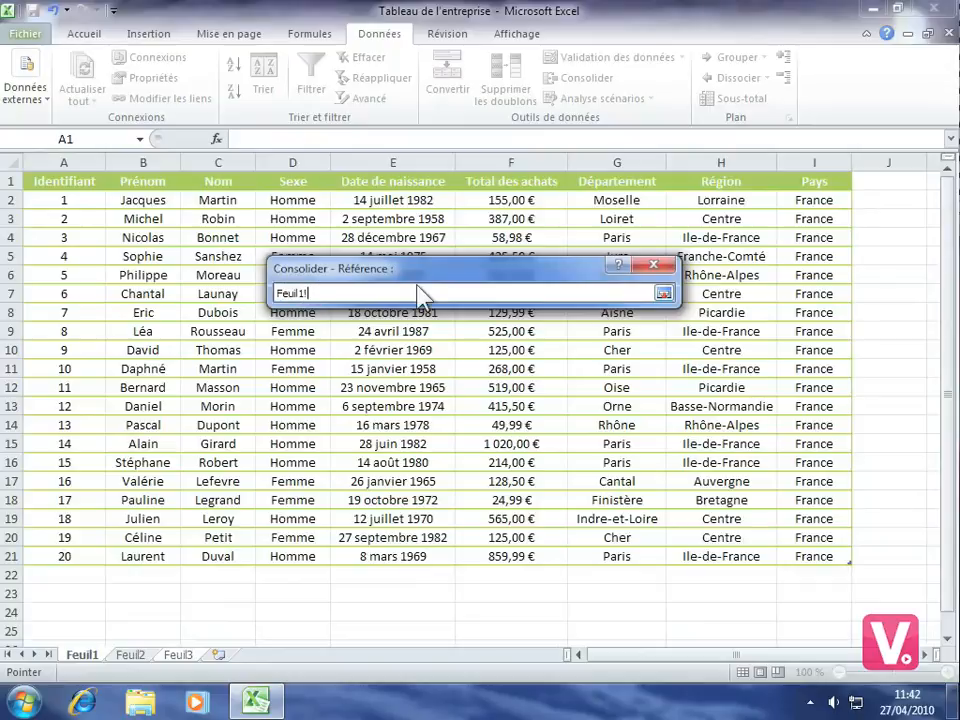
left_click(483, 198)
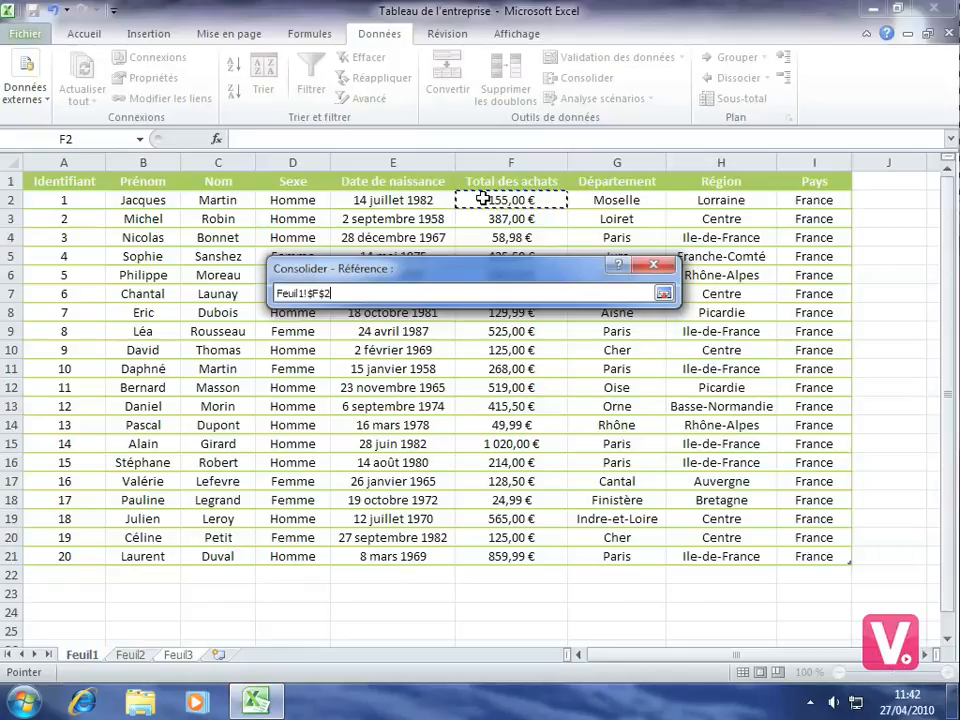
left_click(664, 293)
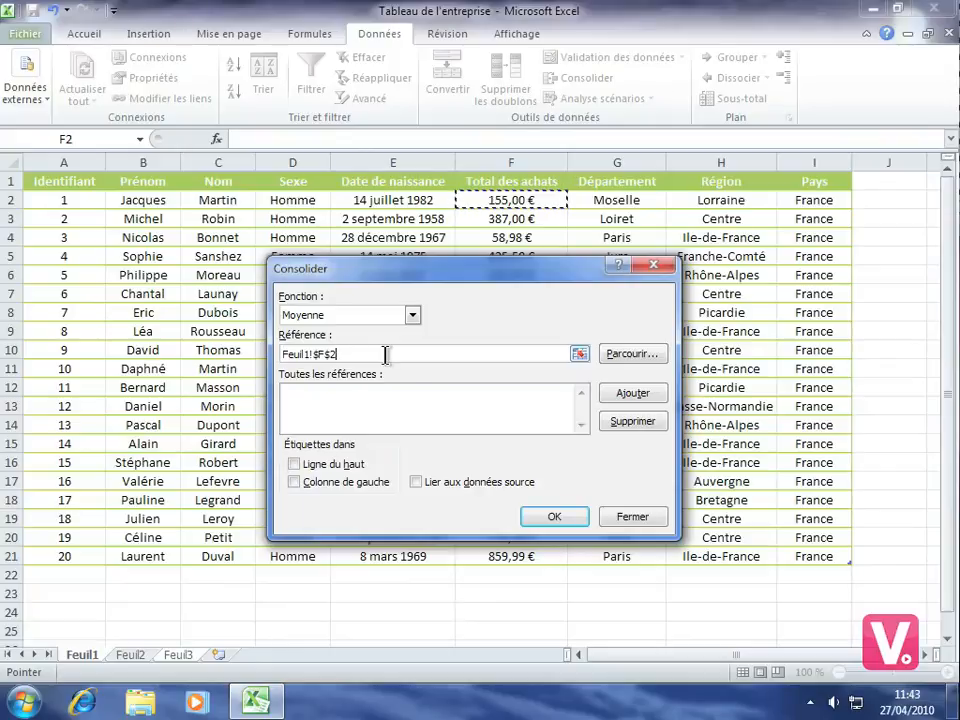
left_click(634, 395)
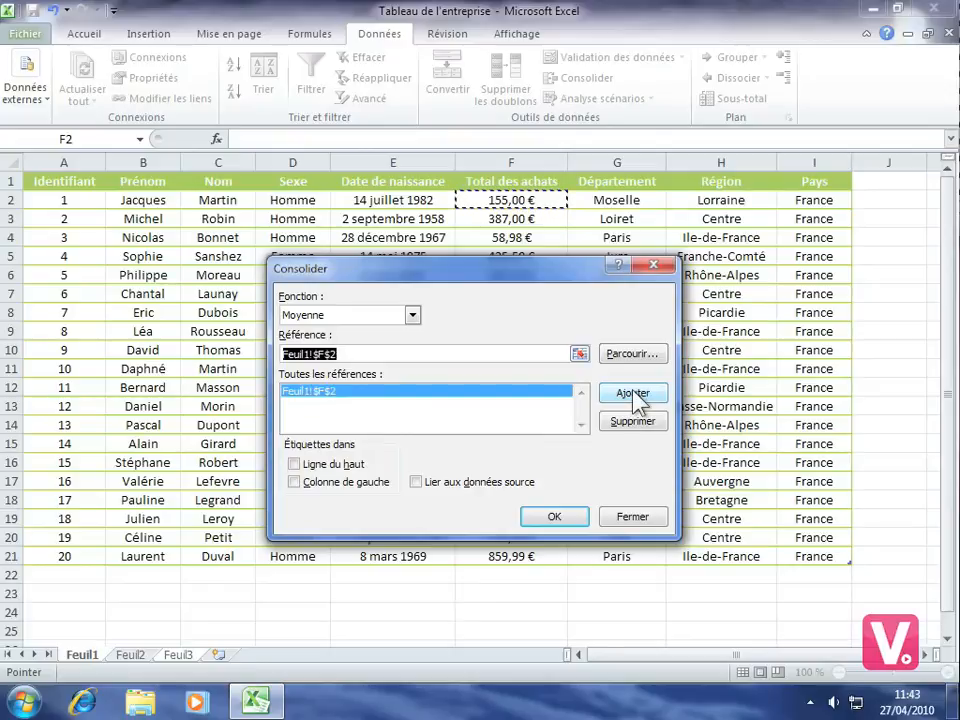
Add cells F3 and F4 of Feuil1 as two separate consolidation references.
left_click(579, 355)
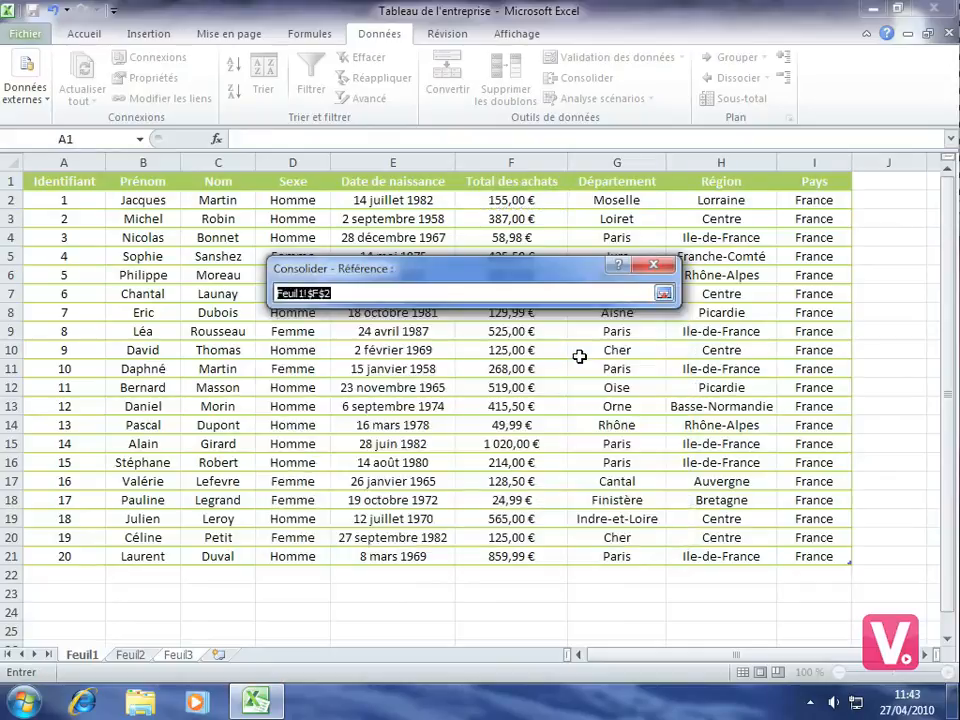
left_click(510, 218)
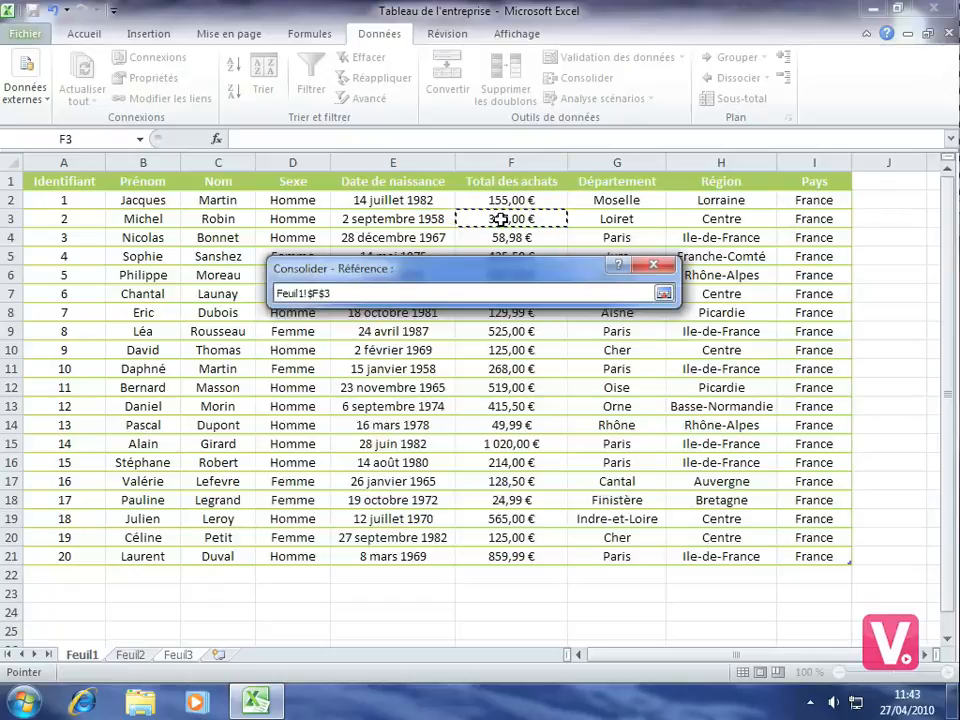
left_click(664, 293)
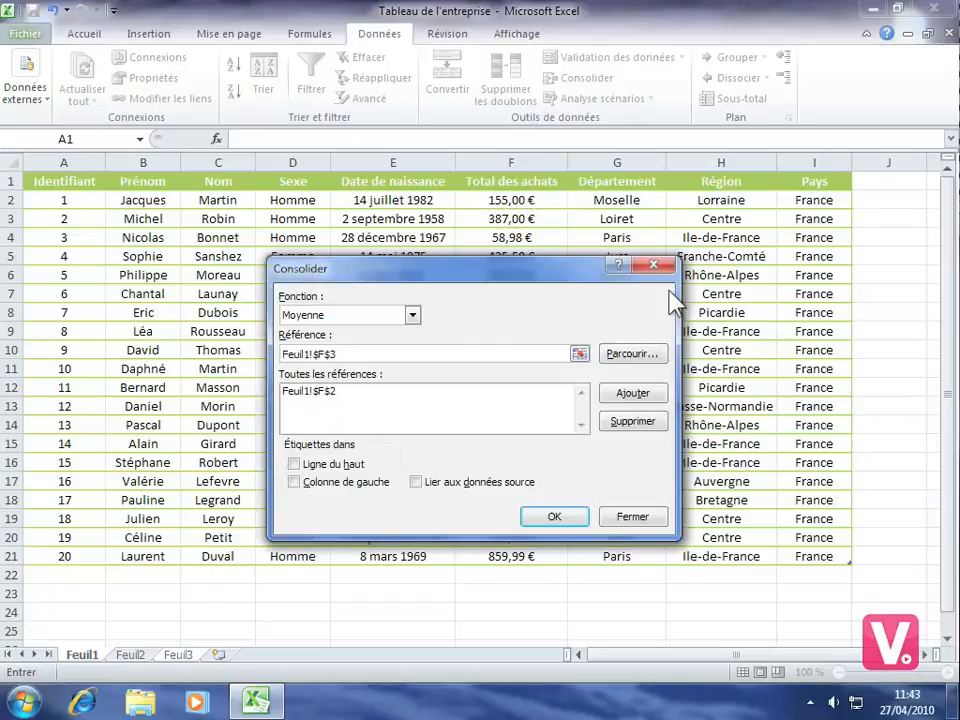
left_click(630, 400)
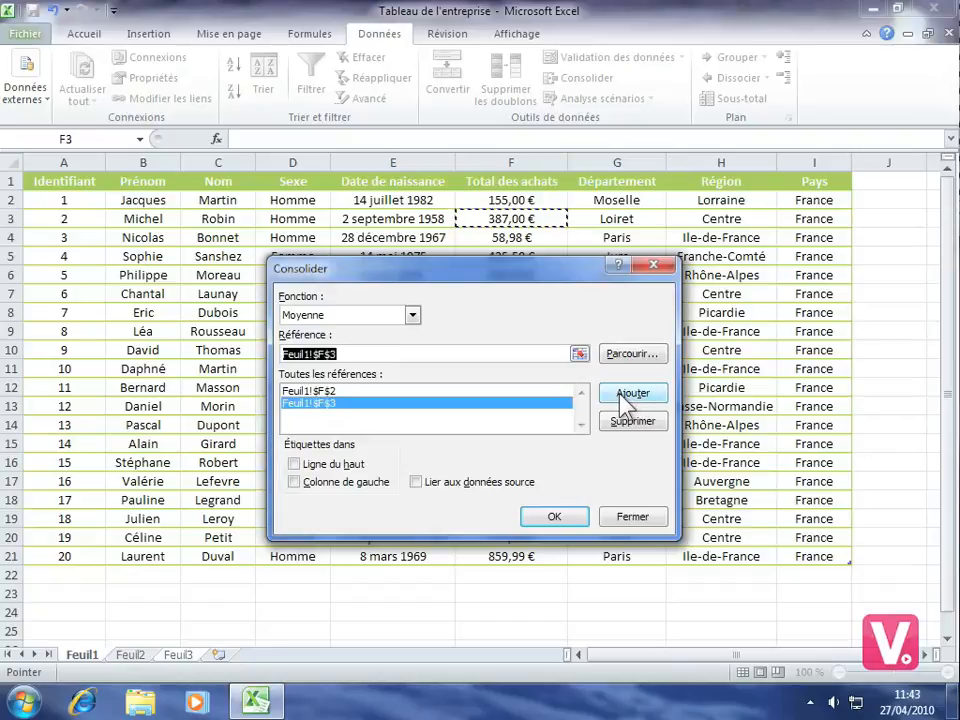
left_click(579, 355)
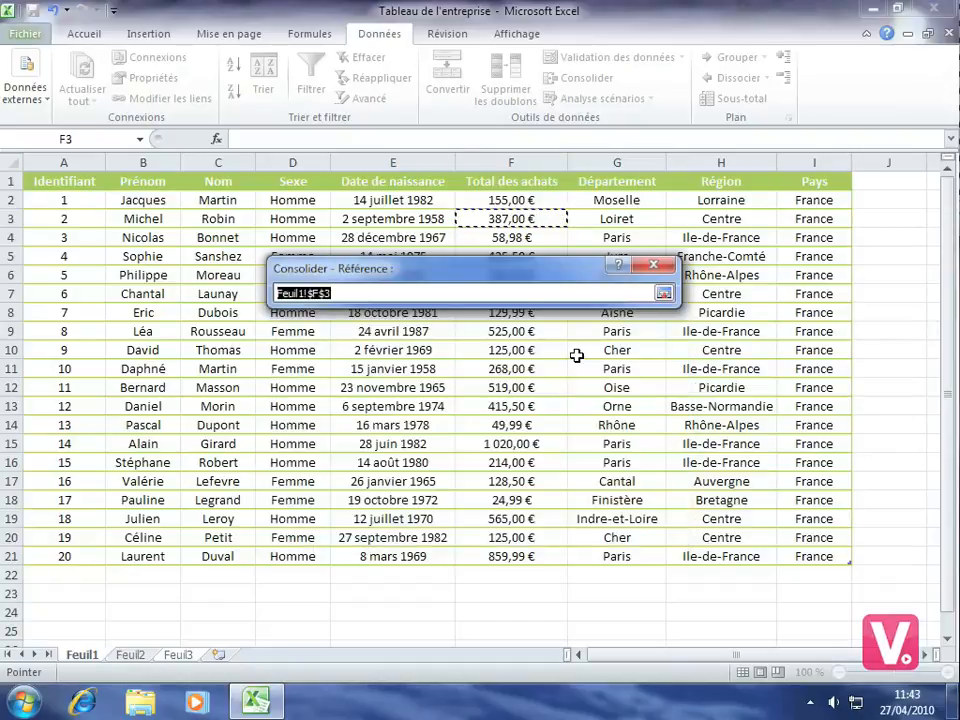
left_click(512, 240)
left_click(663, 293)
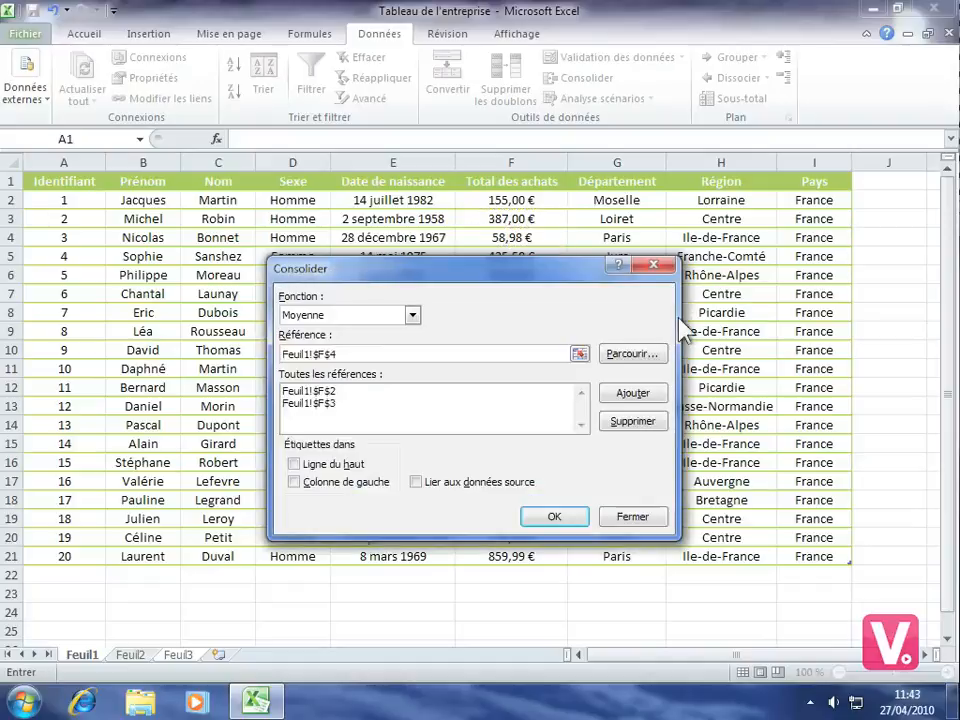
left_click(634, 395)
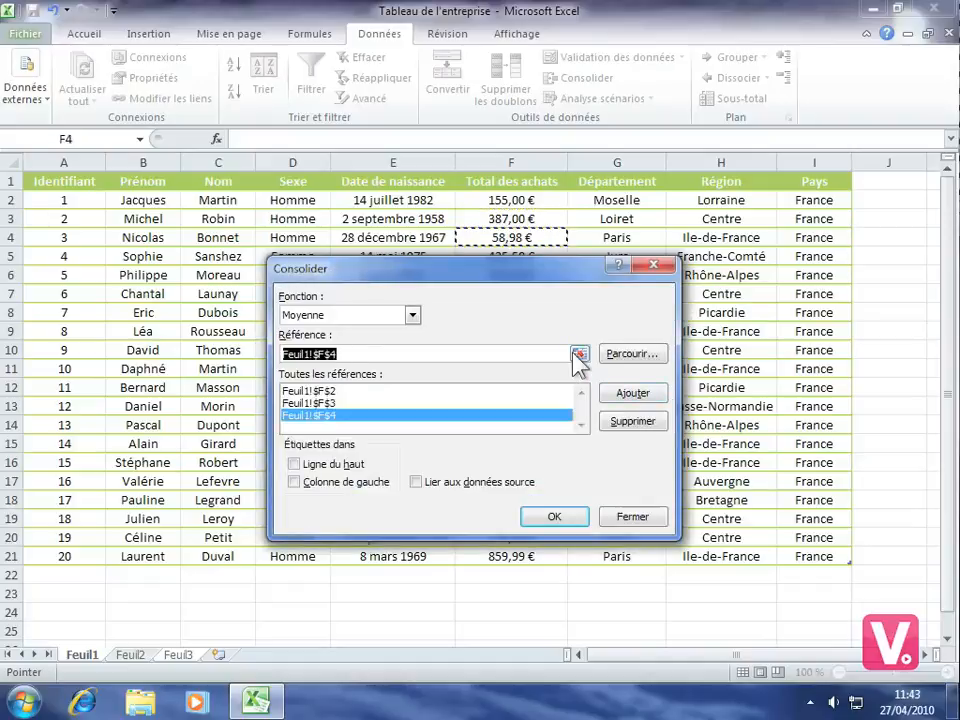
Add cell F5 of Feuil1 as the fourth reference and run the consolidation.
left_click_drag(497, 281, 422, 297)
left_click(502, 371)
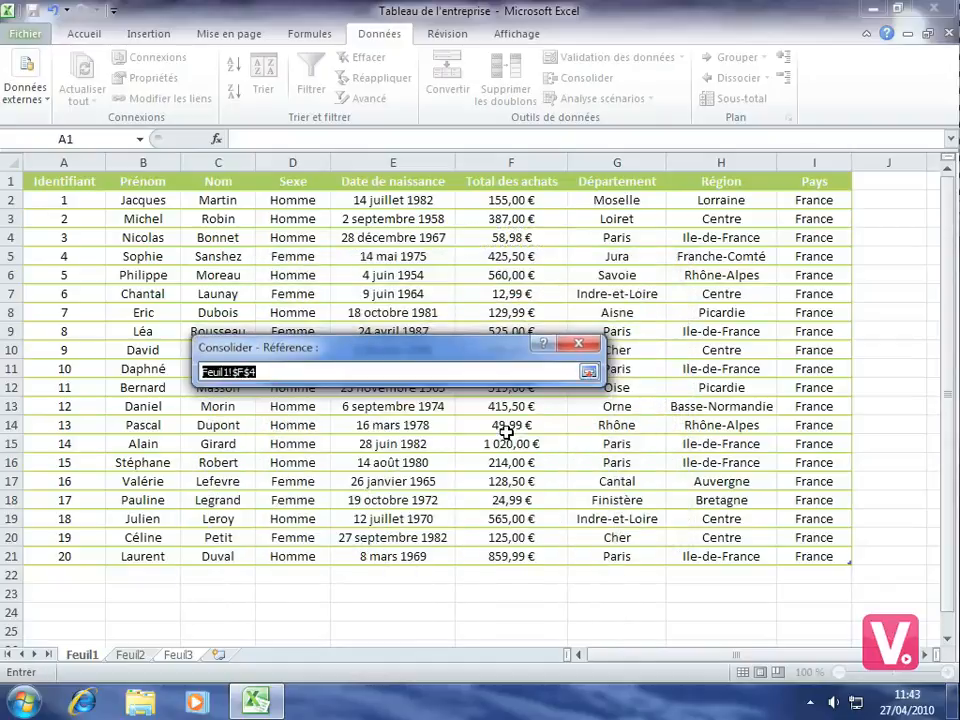
left_click(508, 257)
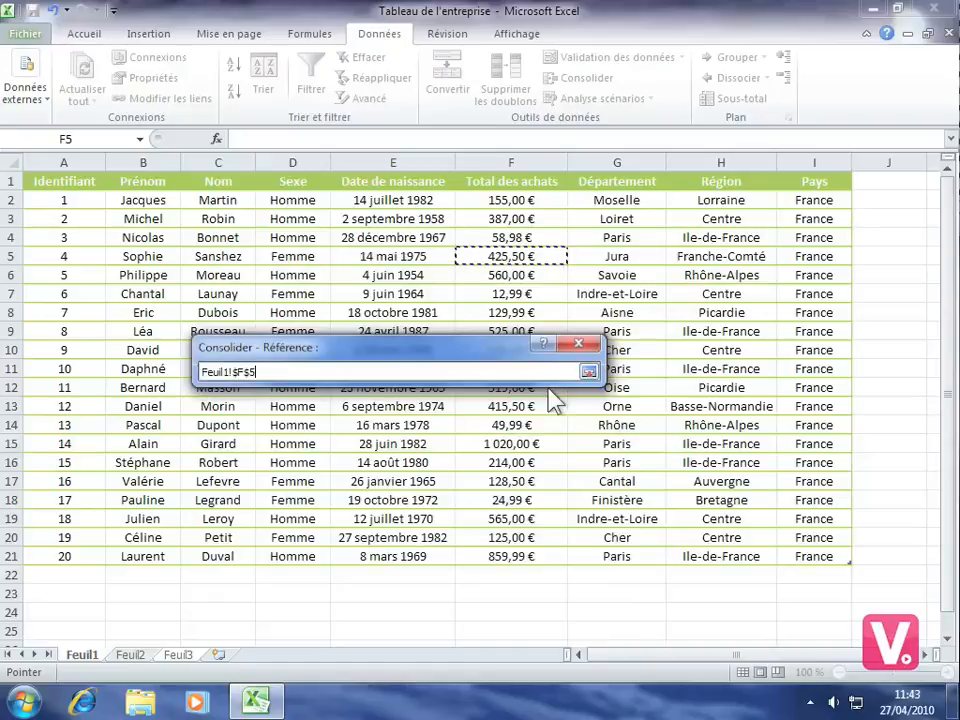
left_click(588, 371)
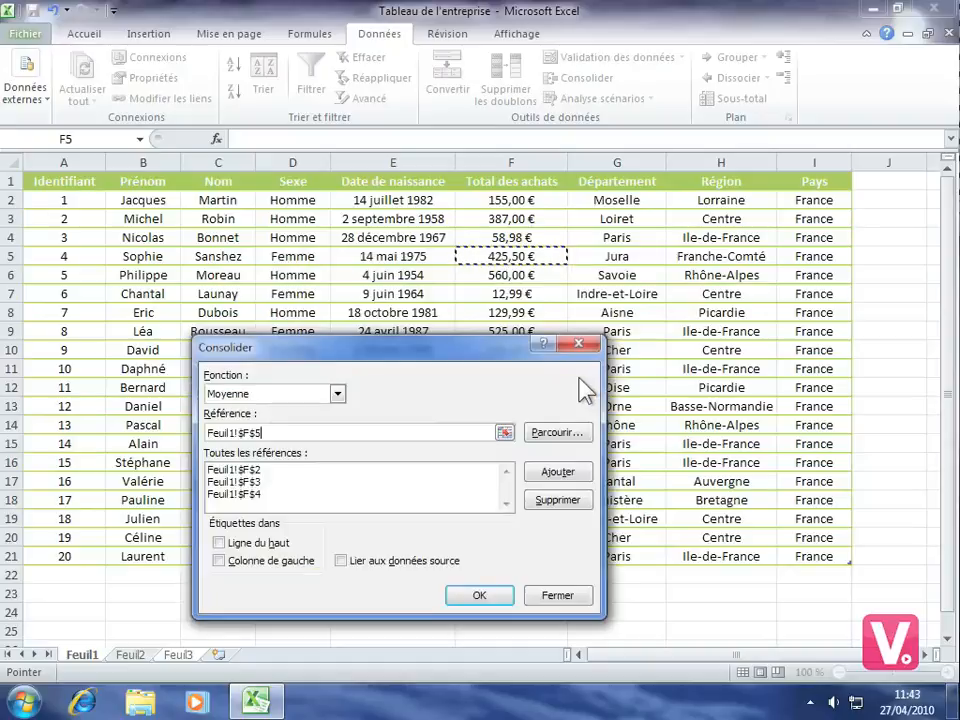
left_click(566, 476)
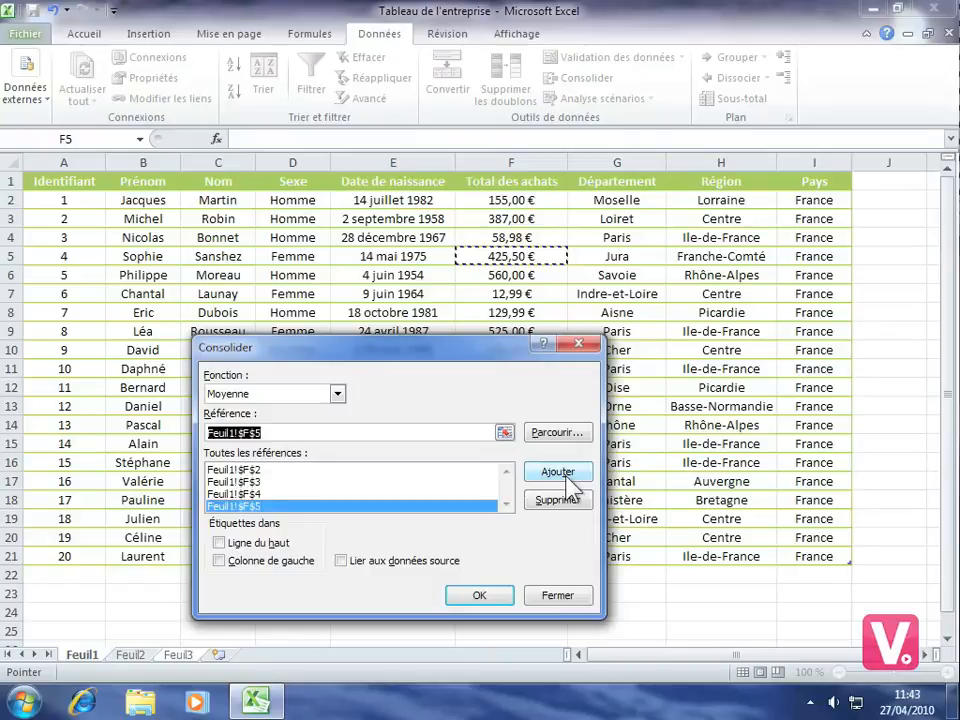
left_click(481, 602)
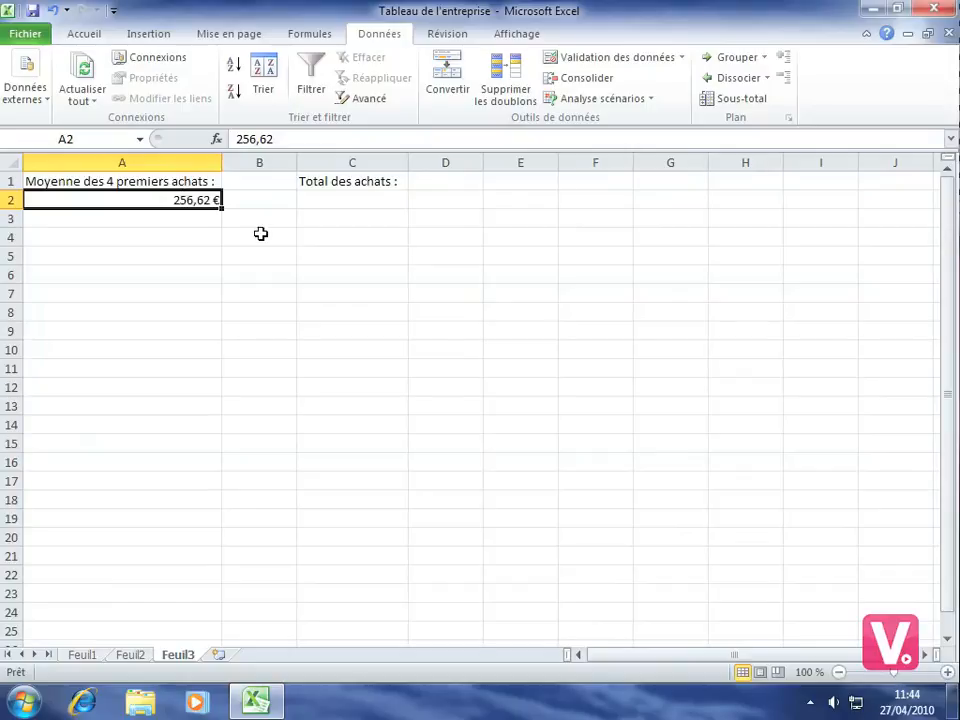
Enter =SOMME(Tableau1[Total des achats]) in cell C2 of Feuil3, picking the purchase range F2:F21 on Feuil1.
left_click(313, 198)
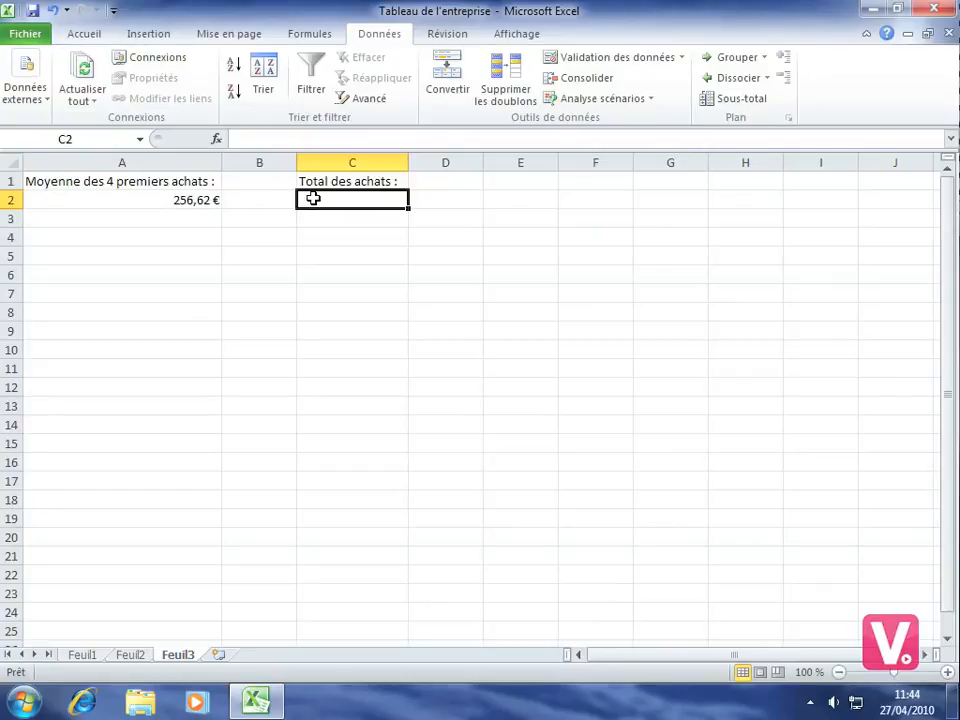
type("=")
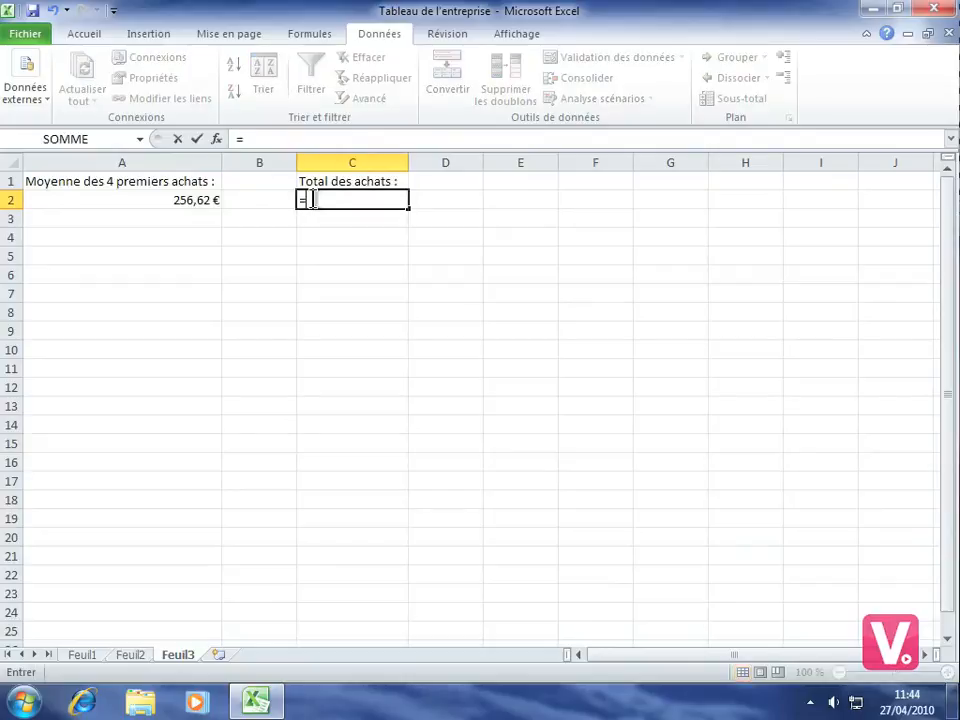
type("somme")
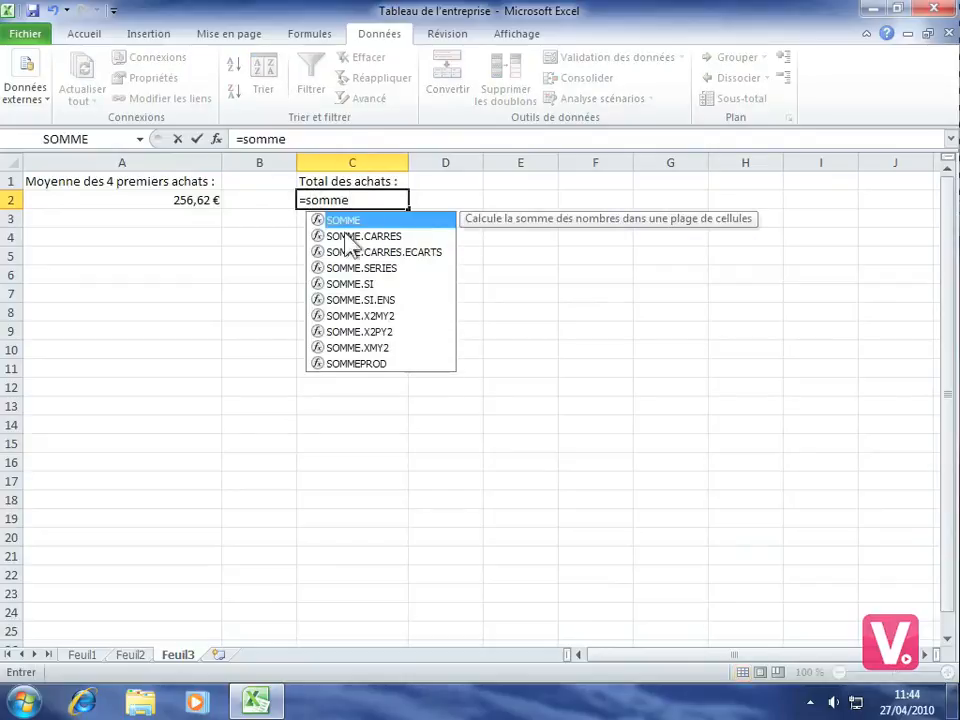
double_click(345, 220)
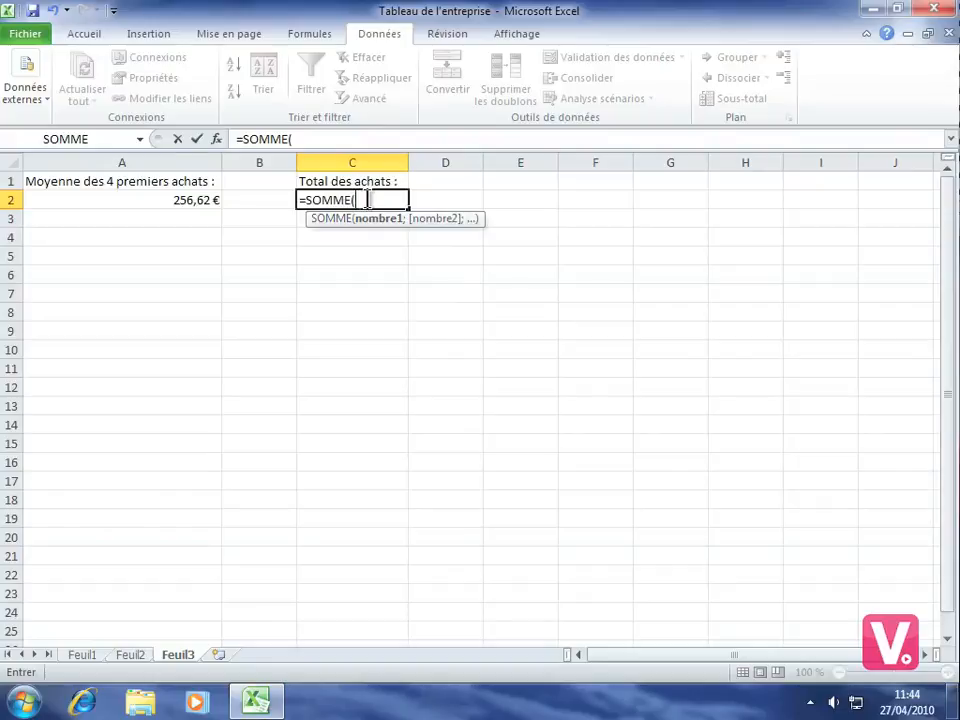
left_click(82, 655)
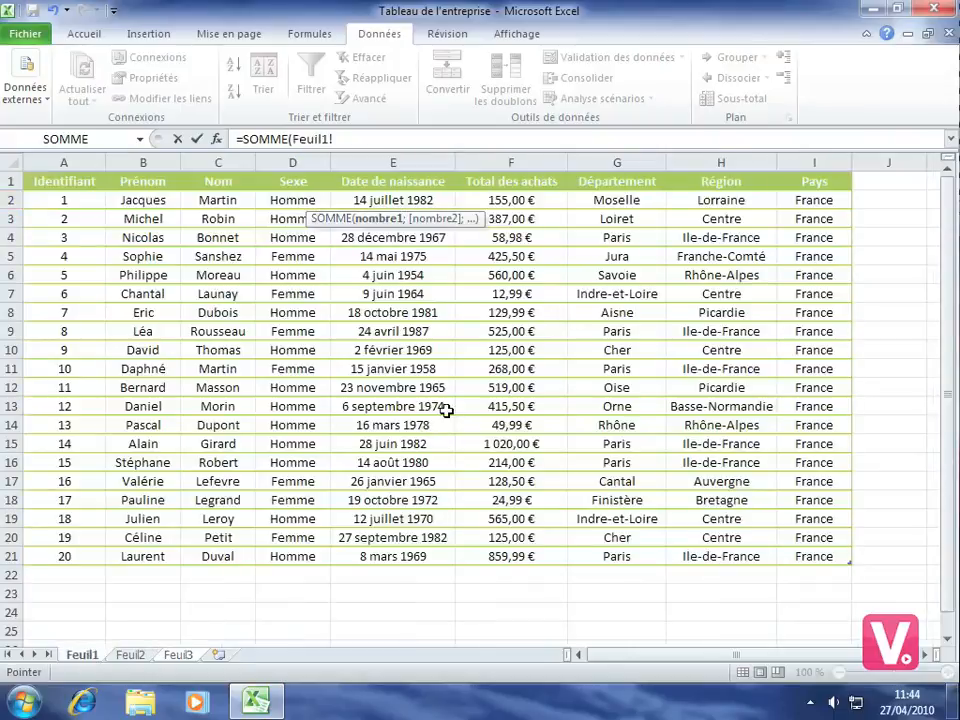
left_click_drag(509, 200, 508, 553)
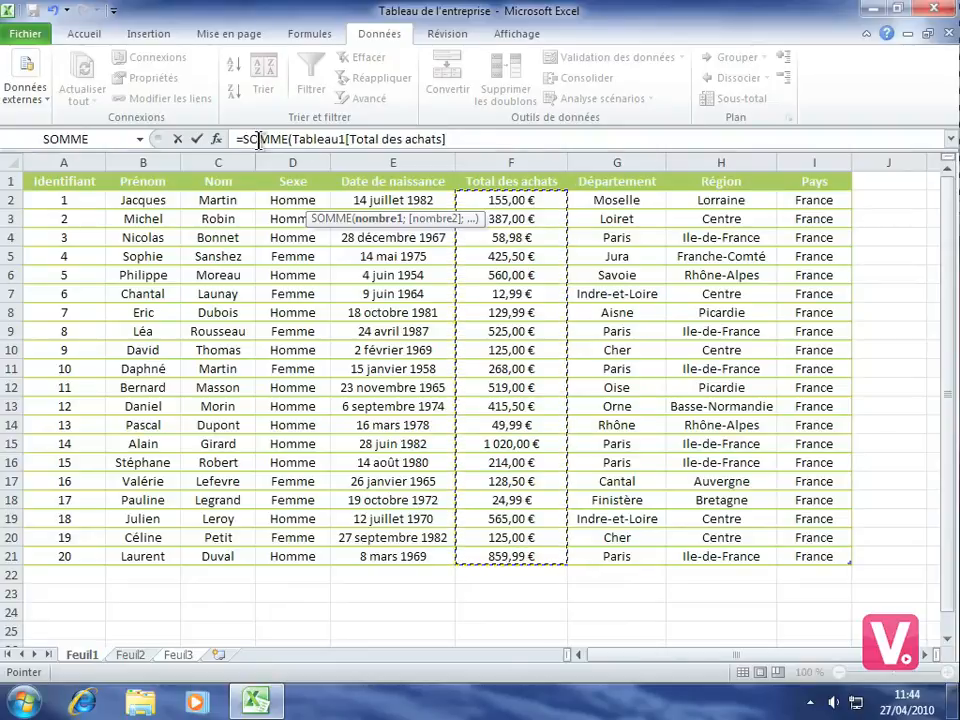
left_click(461, 139)
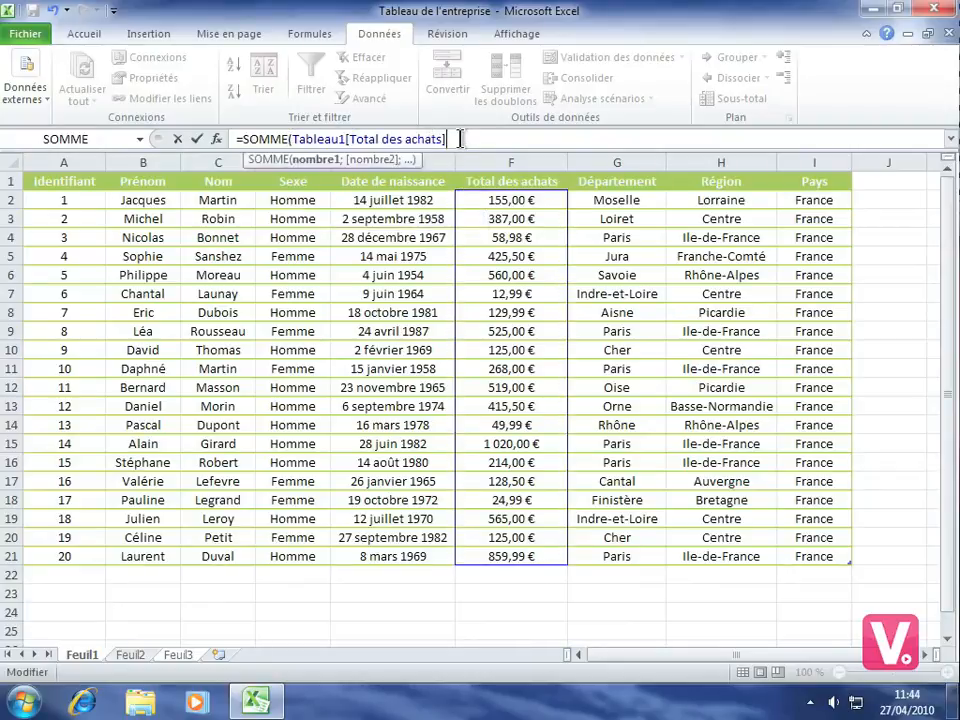
type(")")
key("Return")
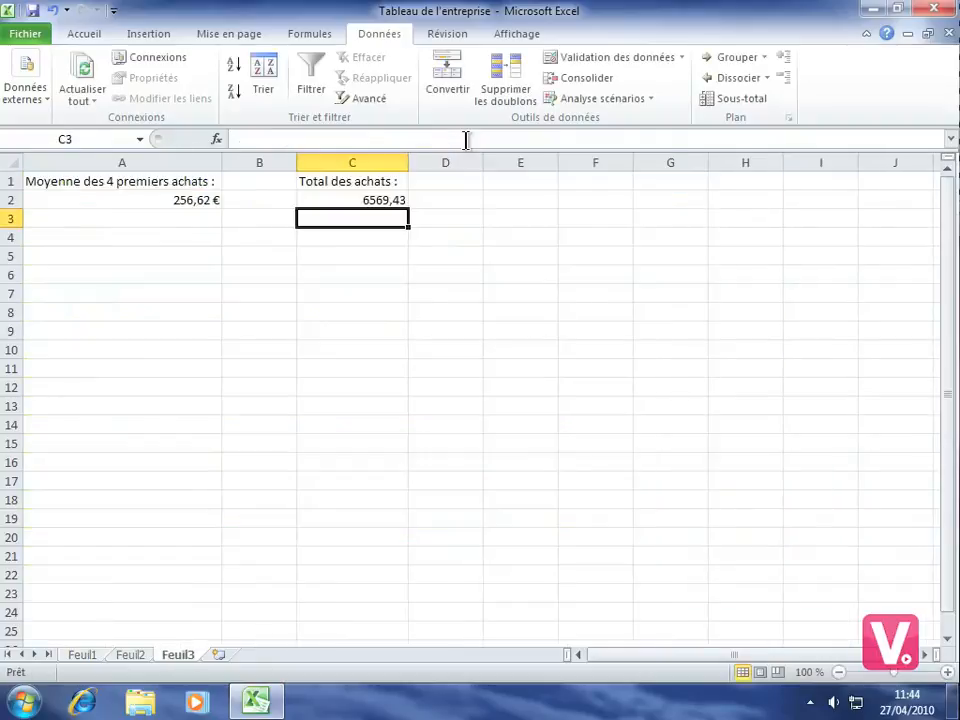